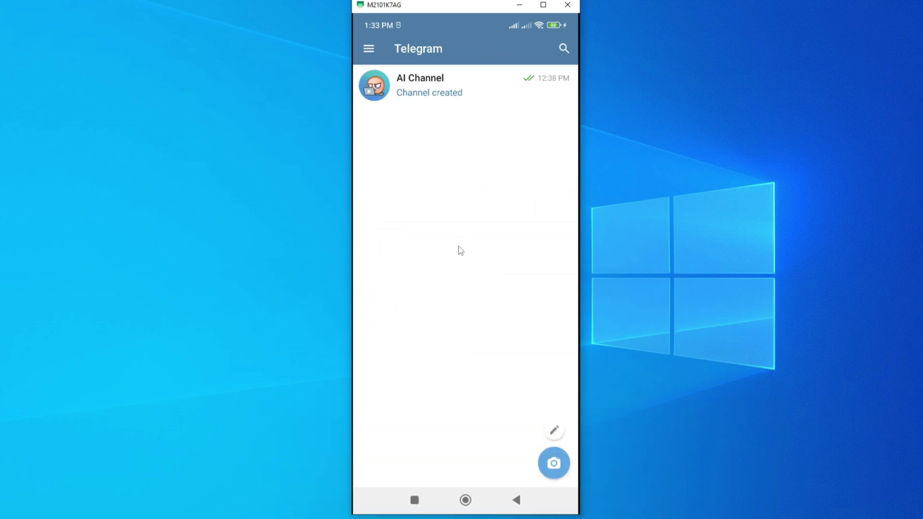
# From the main menu, open Settings and scroll down to the Help options on the My Profile page
pyautogui.click(370, 50)
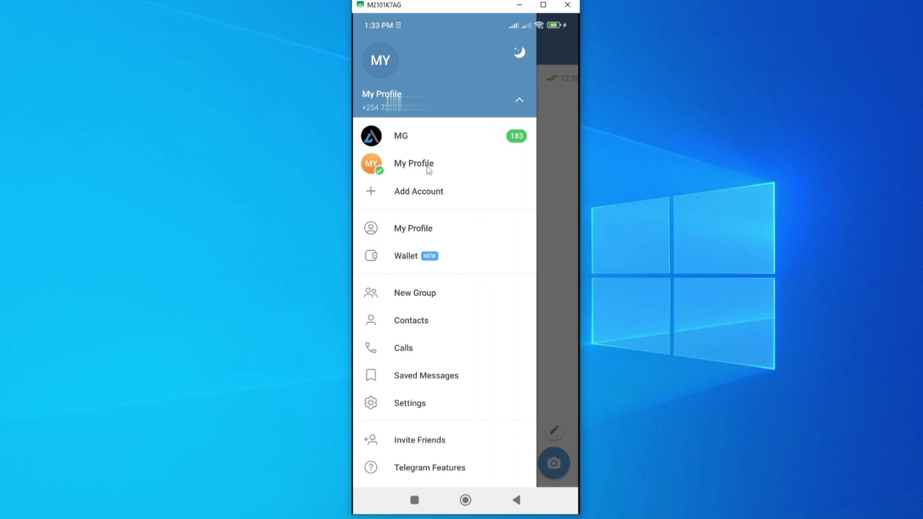
pyautogui.click(420, 167)
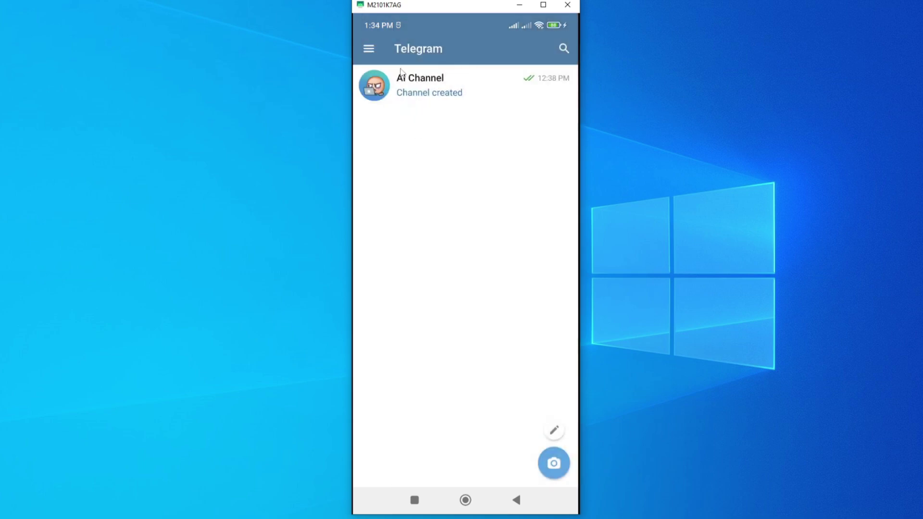
pyautogui.click(368, 49)
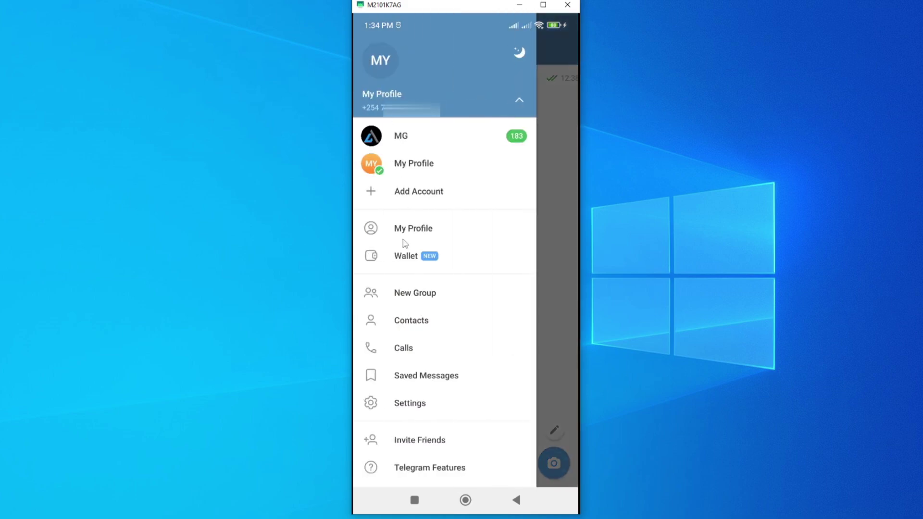
pyautogui.click(415, 403)
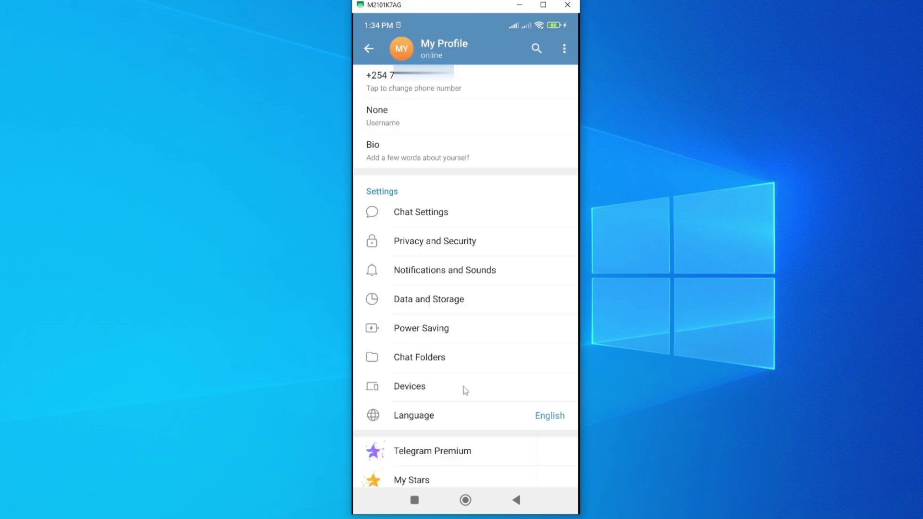
pyautogui.scroll(-1, 464, 288)
pyautogui.scroll(2, 457, 346)
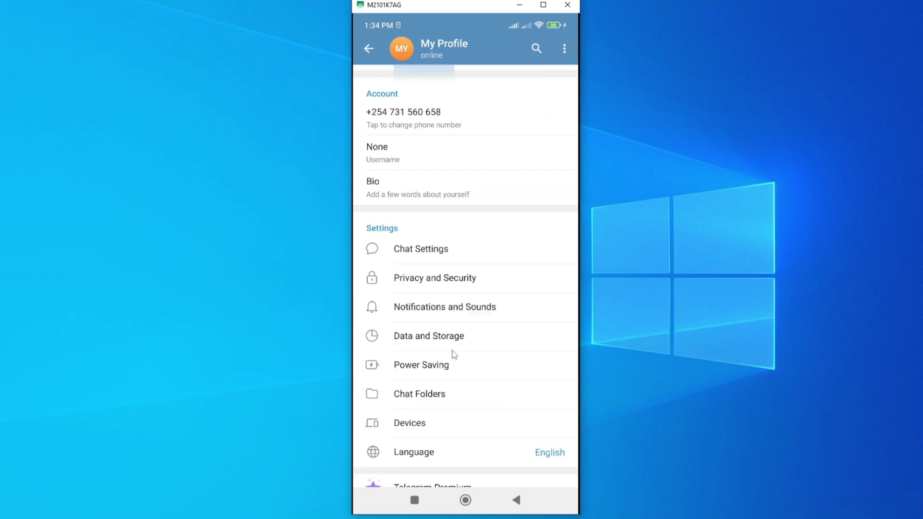
pyautogui.scroll(-3, 466, 373)
pyautogui.scroll(3, 483, 346)
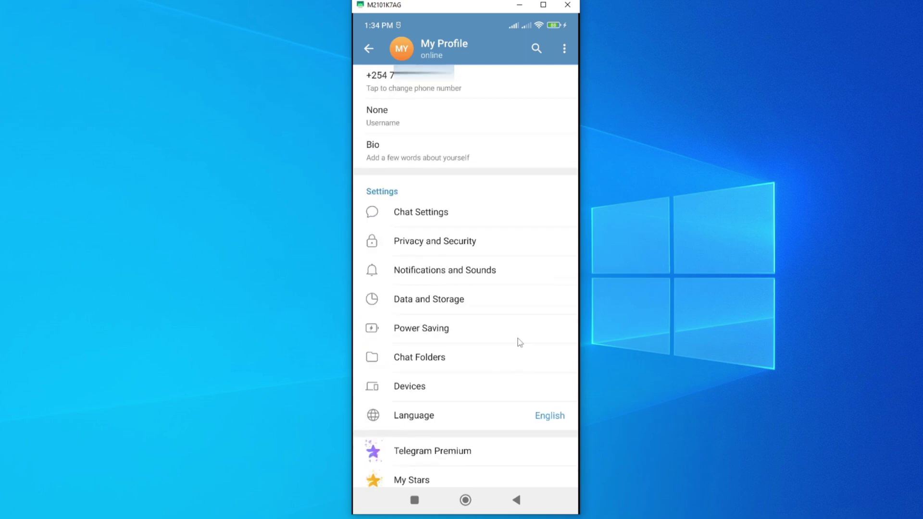
pyautogui.scroll(-3, 494, 368)
pyautogui.scroll(-3, 492, 366)
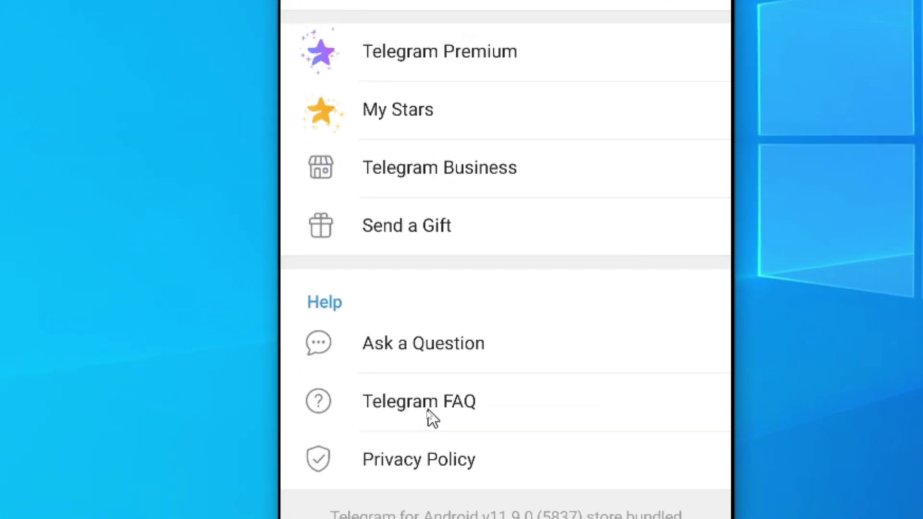
# Open the Telegram FAQ and scroll to the 'Delete your Telegram account' entry
pyautogui.click(426, 411)
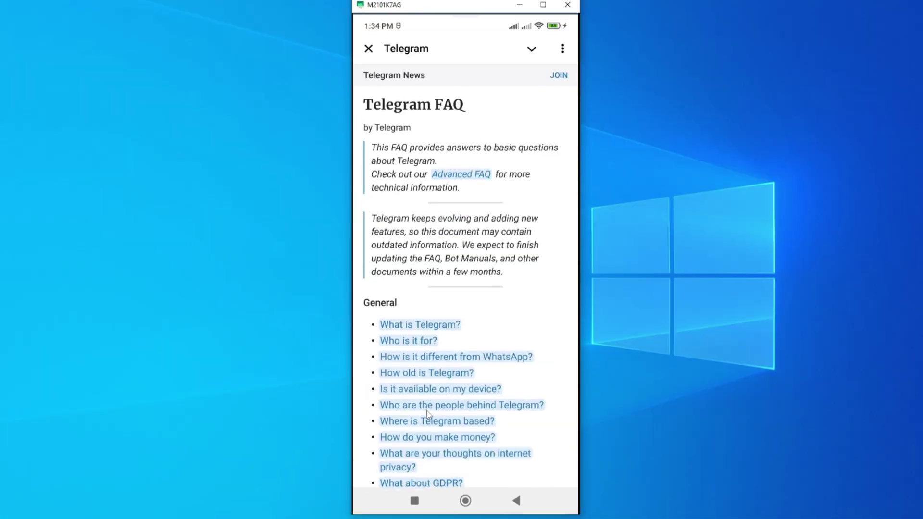
pyautogui.moveTo(489, 425); pyautogui.dragTo(490, 0)
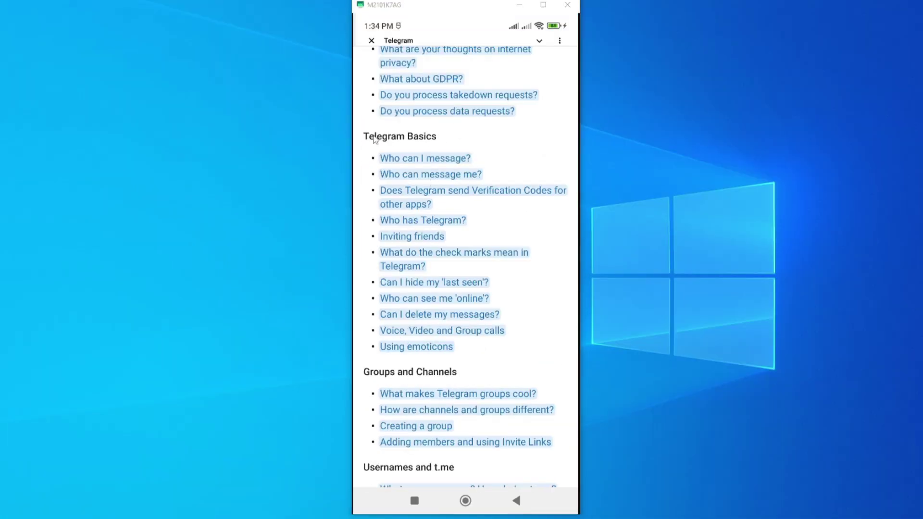
pyautogui.scroll(-10, 406, 339)
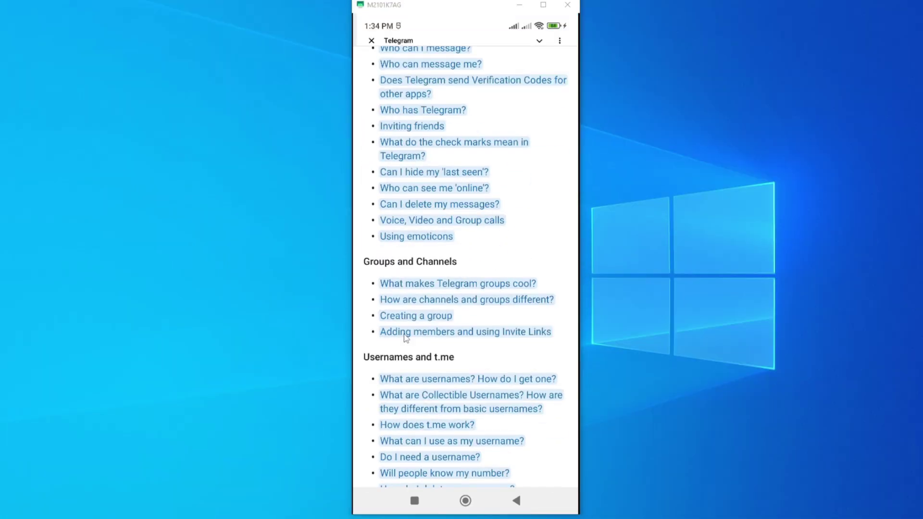
pyautogui.scroll(-5, 405, 343)
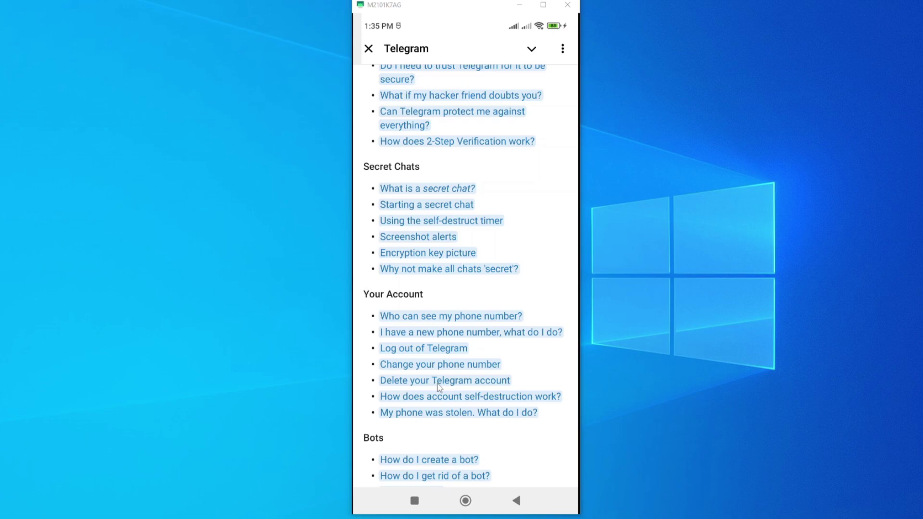
# Jump to the account-deletion entry and scroll to 'Q: How do I delete my account?'
pyautogui.click(413, 377)
pyautogui.scroll(-15, 440, 388)
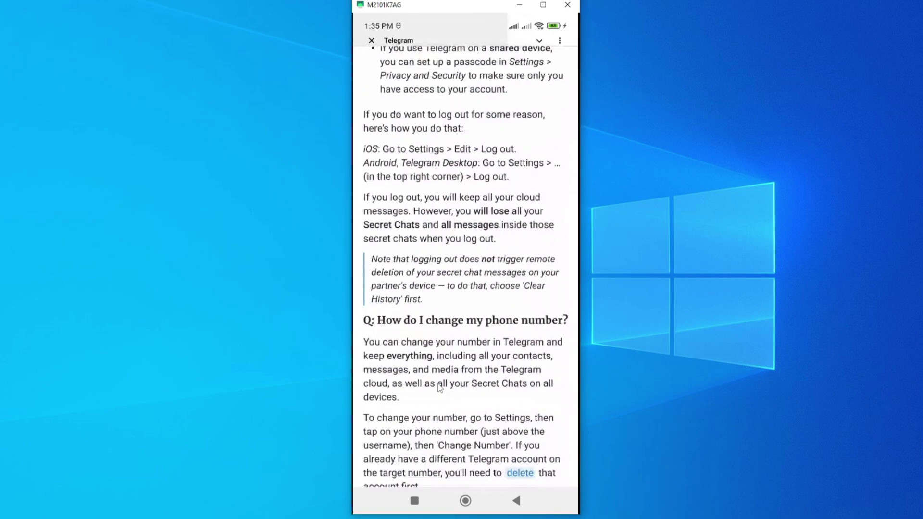
pyautogui.scroll(-5, 439, 388)
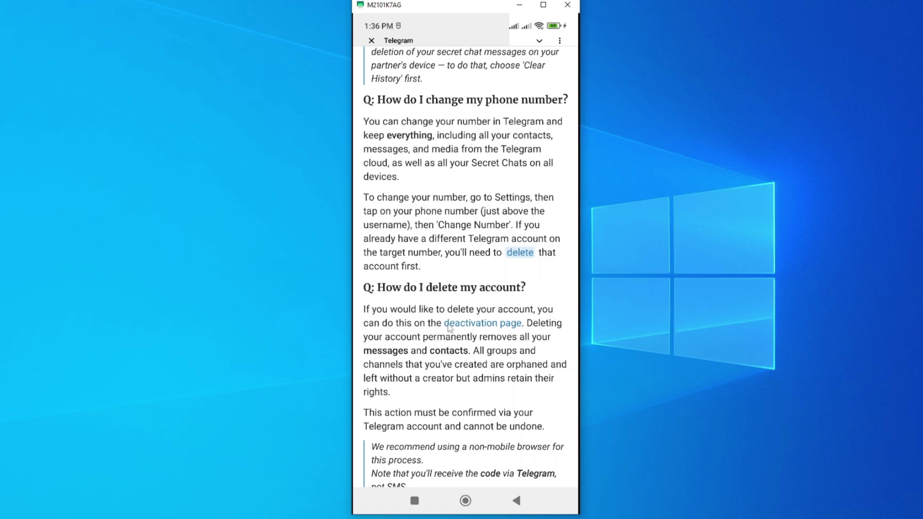
pyautogui.scroll(-1, 496, 330)
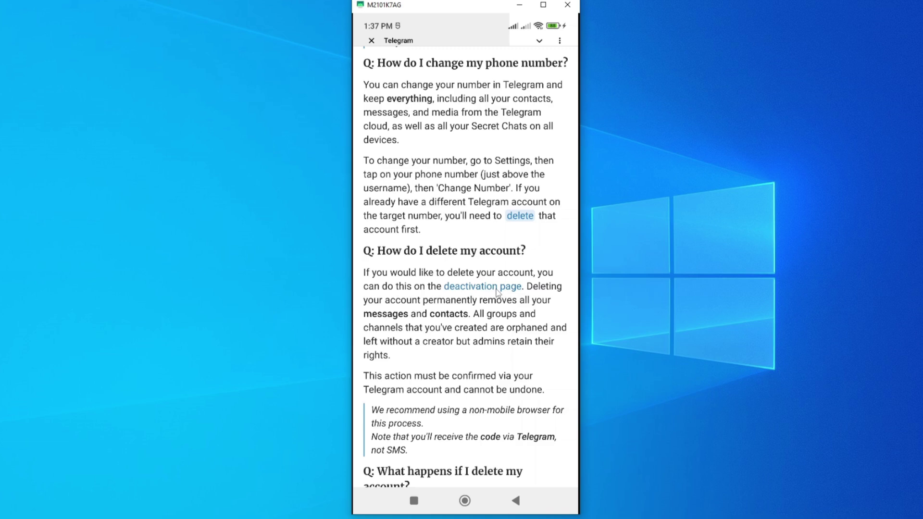
# On the my.telegram.org deactivation page, enter the account's phone number and request a confirmation code
pyautogui.click(497, 291)
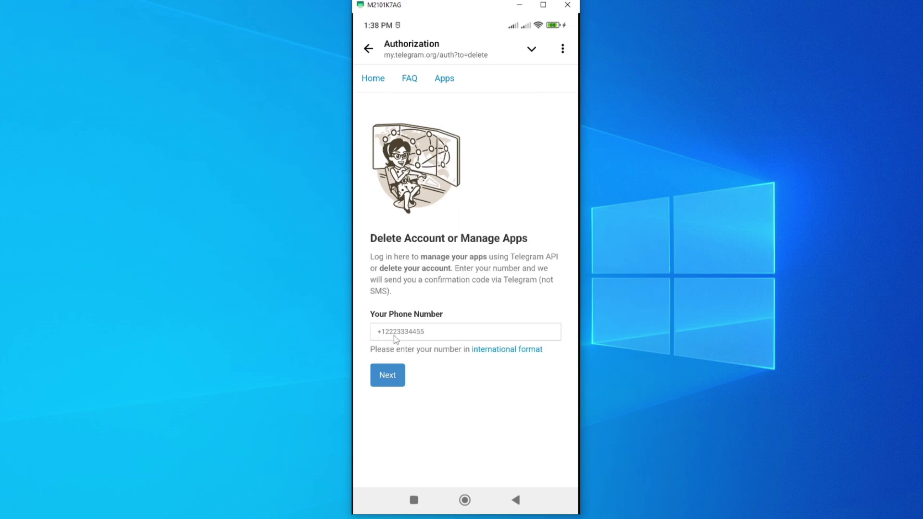
pyautogui.click(407, 335)
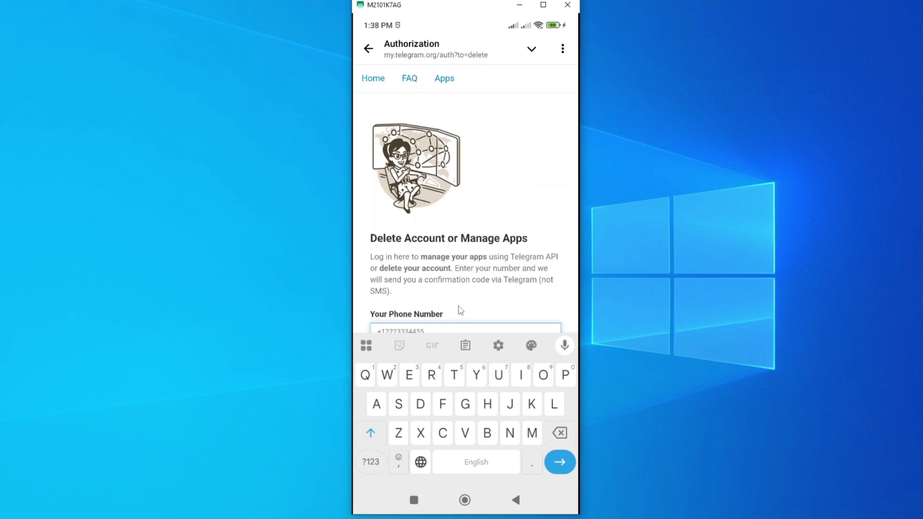
pyautogui.write('0731')
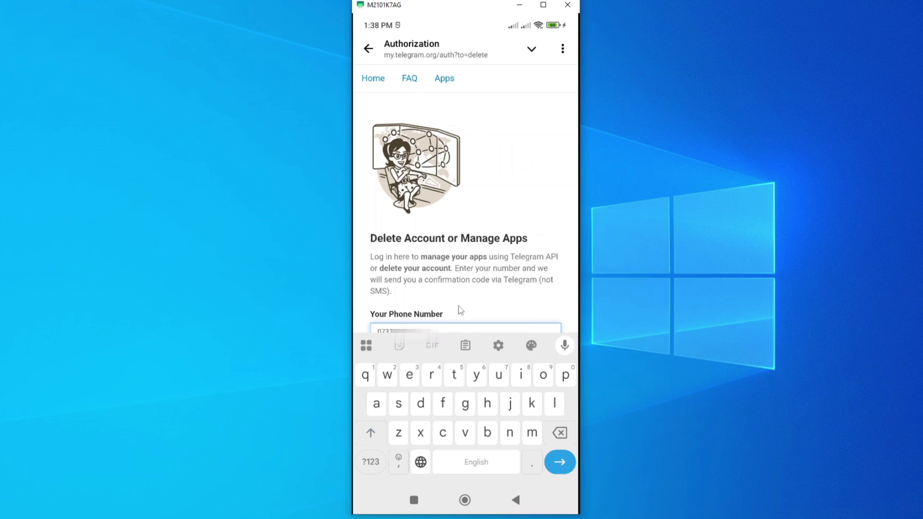
pyautogui.click(460, 310)
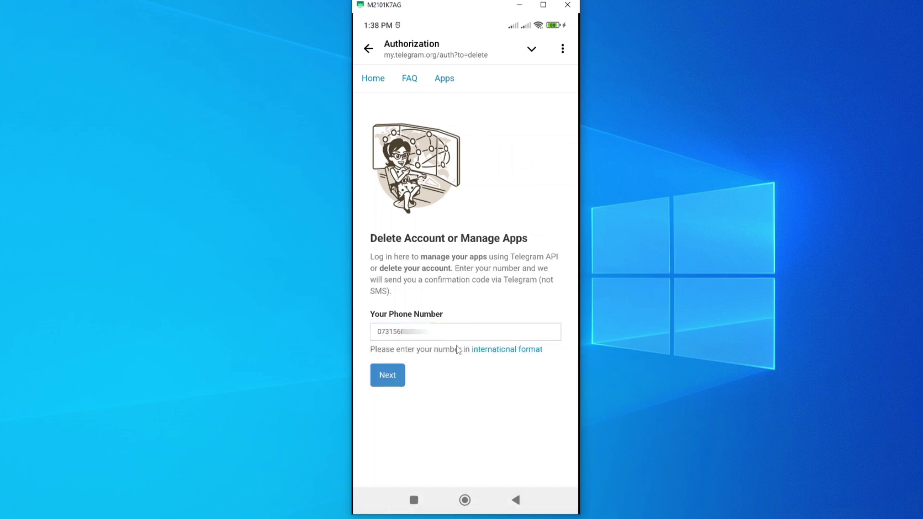
pyautogui.click(388, 377)
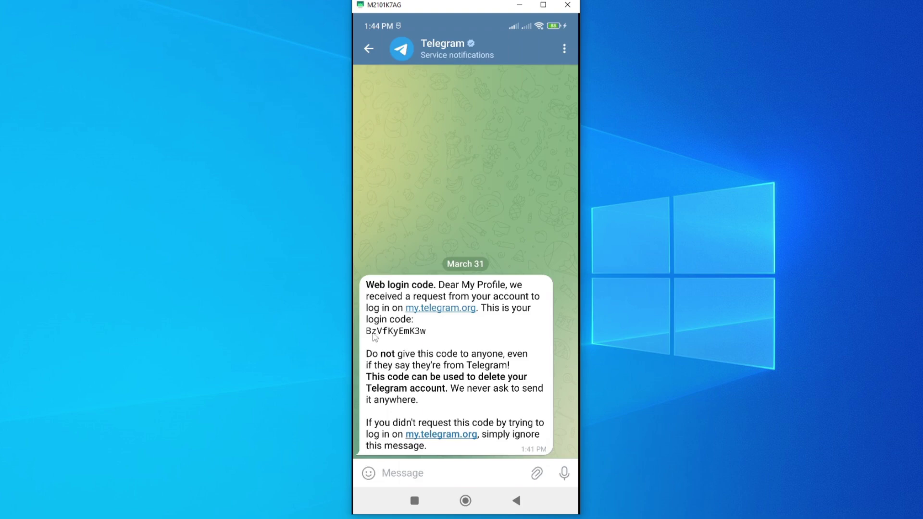
# Copy the web login code from the Telegram service message
pyautogui.click(374, 337)
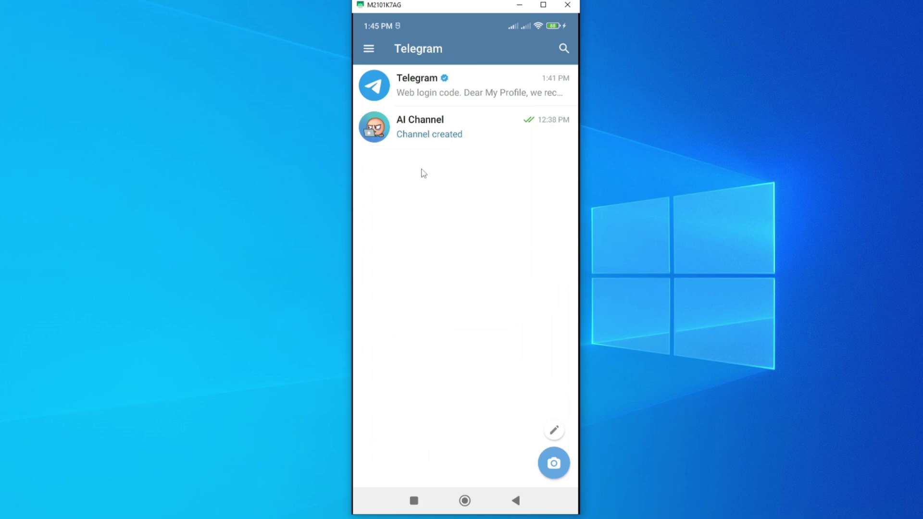
# Go to Settings > Privacy and Security and scroll to 'Delete my account', showing 18 months
pyautogui.click(369, 48)
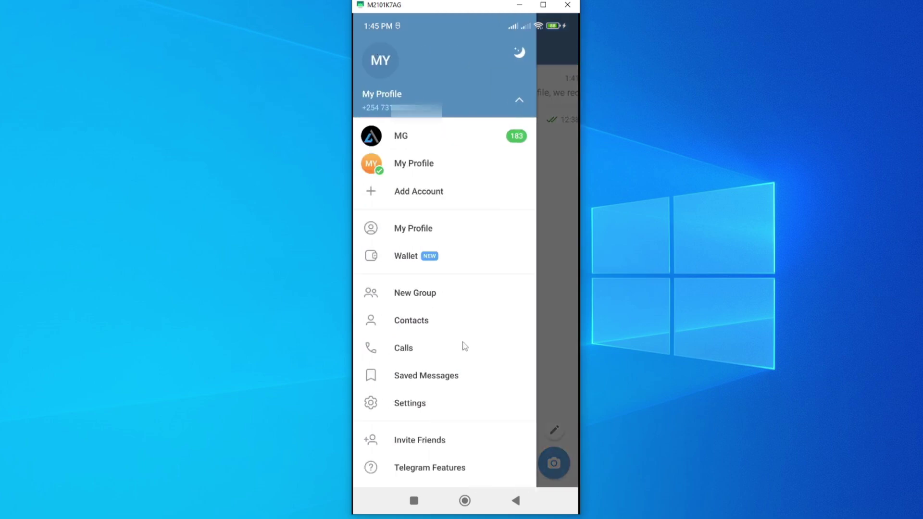
pyautogui.click(408, 405)
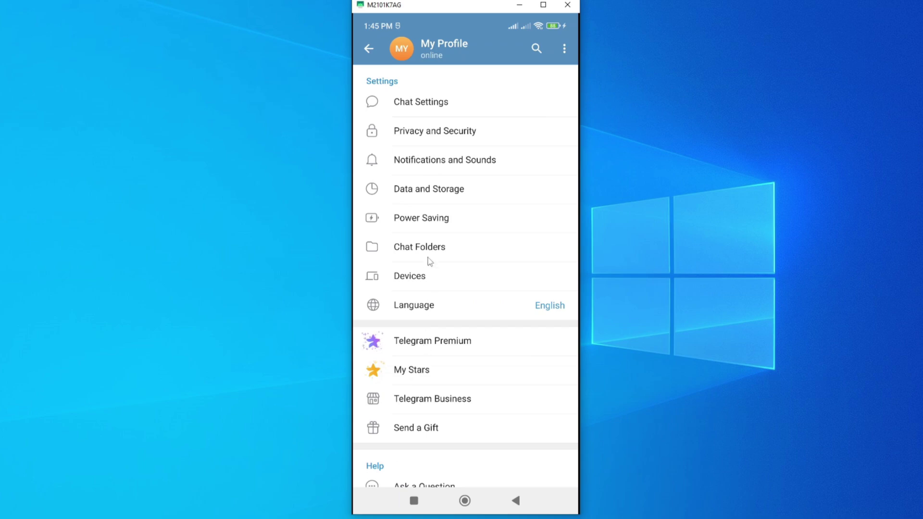
pyautogui.click(432, 136)
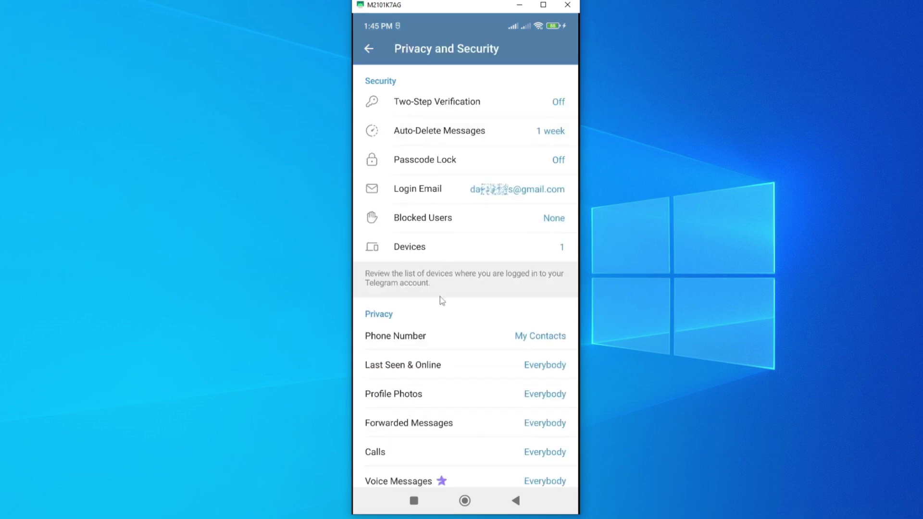
pyautogui.scroll(-5, 441, 318)
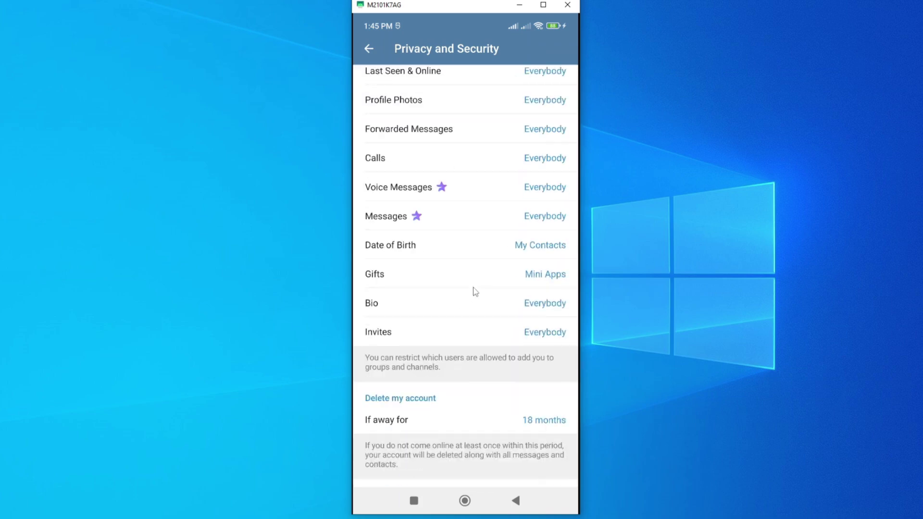
pyautogui.scroll(-2, 475, 292)
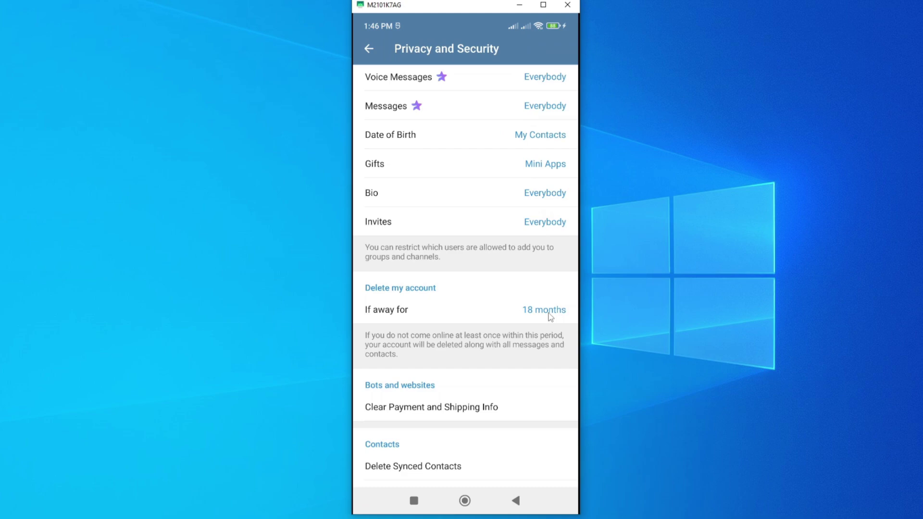
# Change 'If away for' to 3 months in the Self-Destruct dialog
pyautogui.click(510, 310)
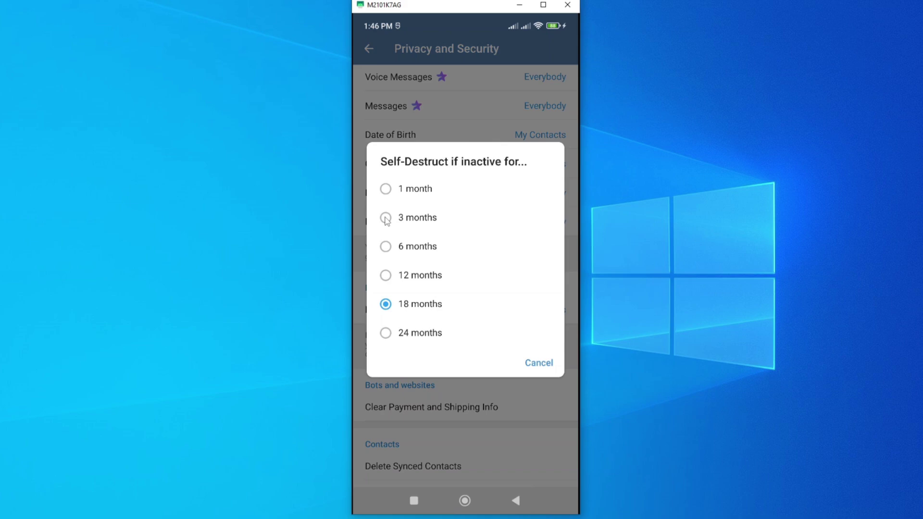
pyautogui.click(385, 218)
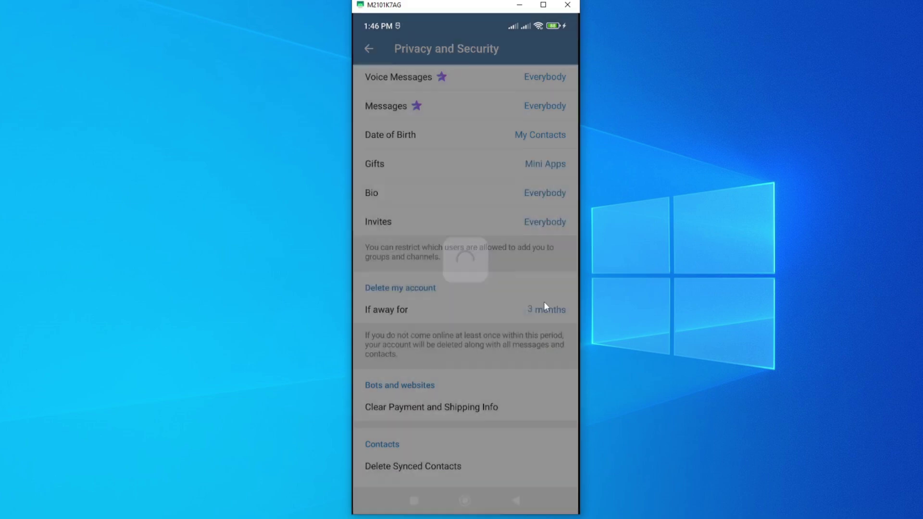